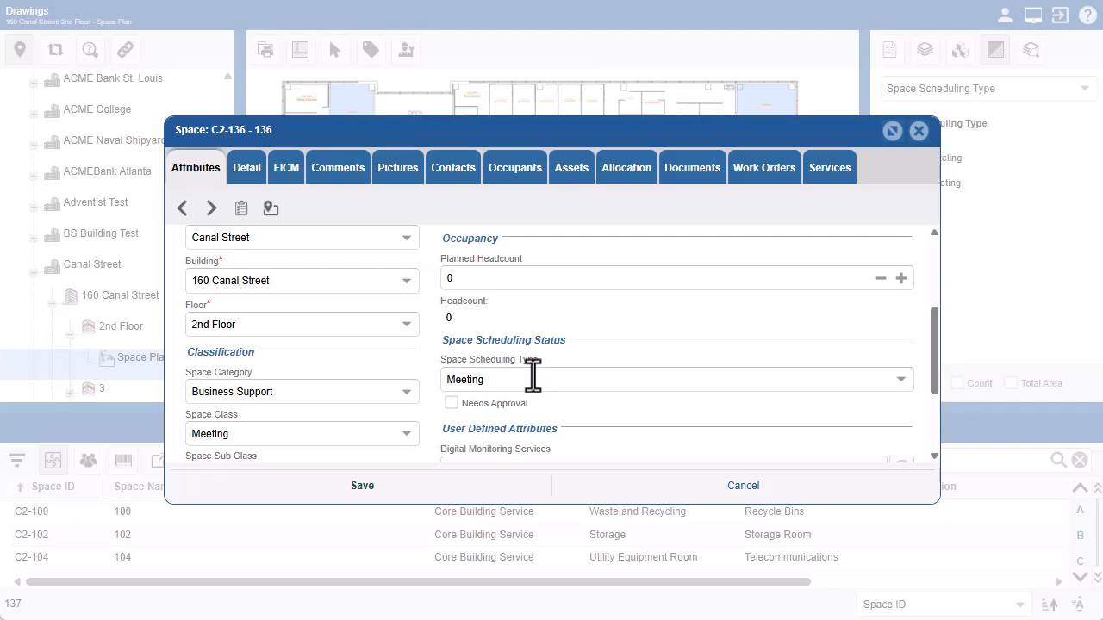
Step: Check the available Space Scheduling Type options for space C2-136
{"action": "left_click", "coordinate": [901, 380]}
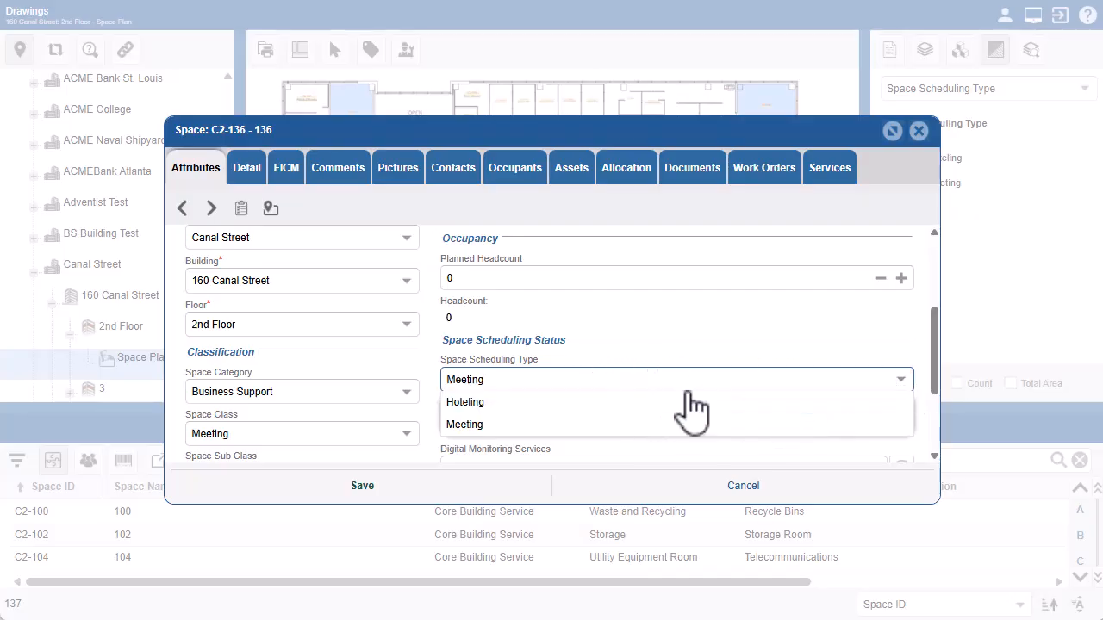
{"action": "left_click", "coordinate": [619, 337]}
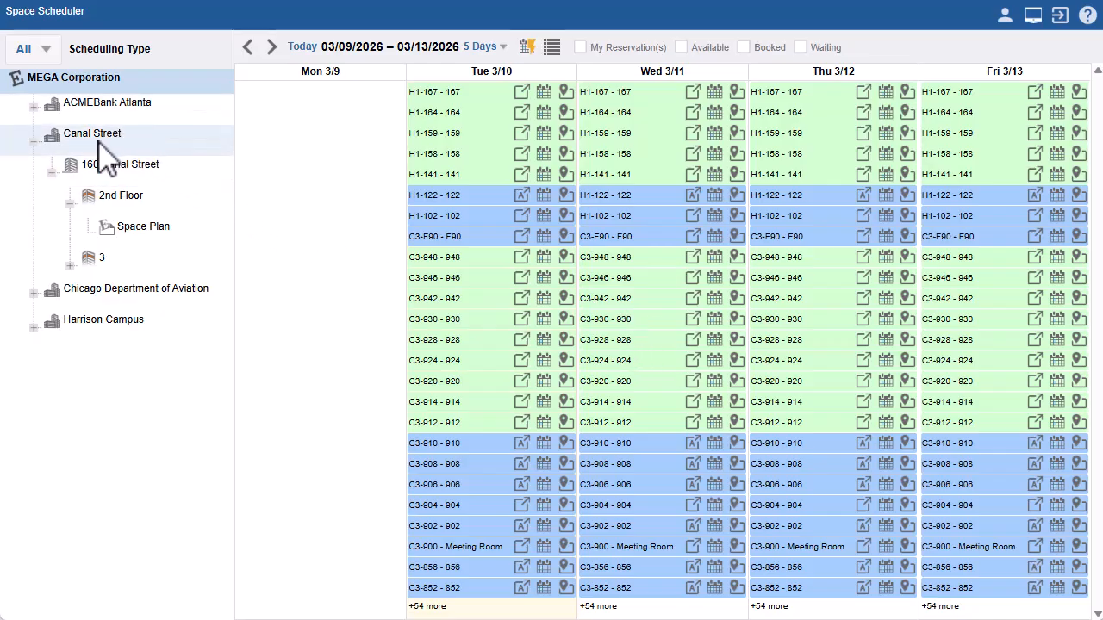
Step: Show the scheduler calendar for the 2nd Floor of 160 Canal Street and check its date range options
{"action": "left_click", "coordinate": [119, 195]}
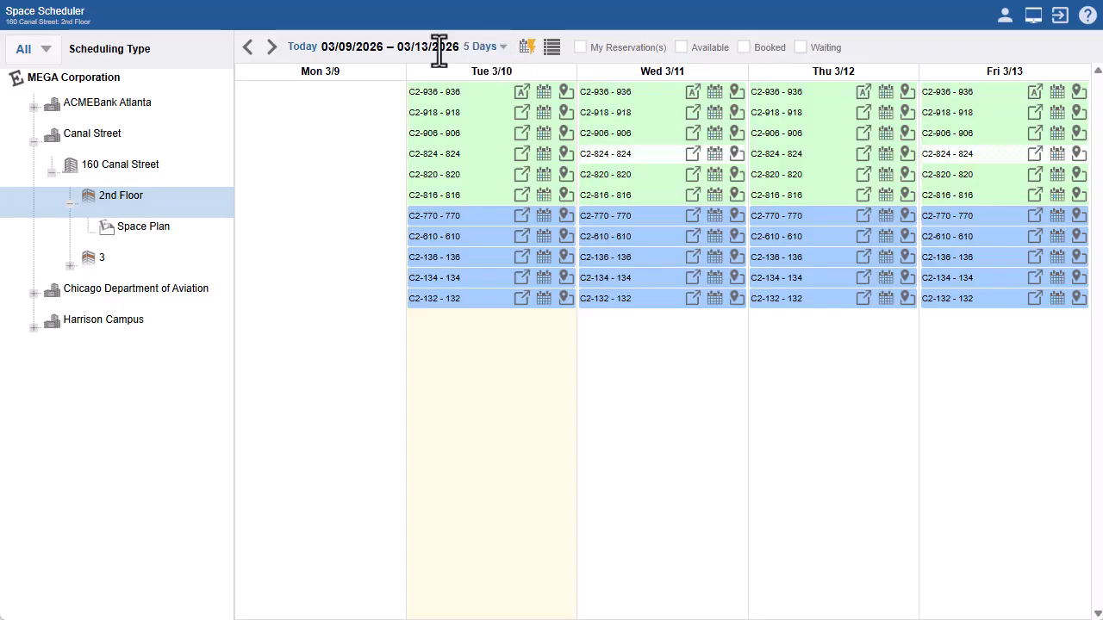
{"action": "left_click", "coordinate": [507, 48]}
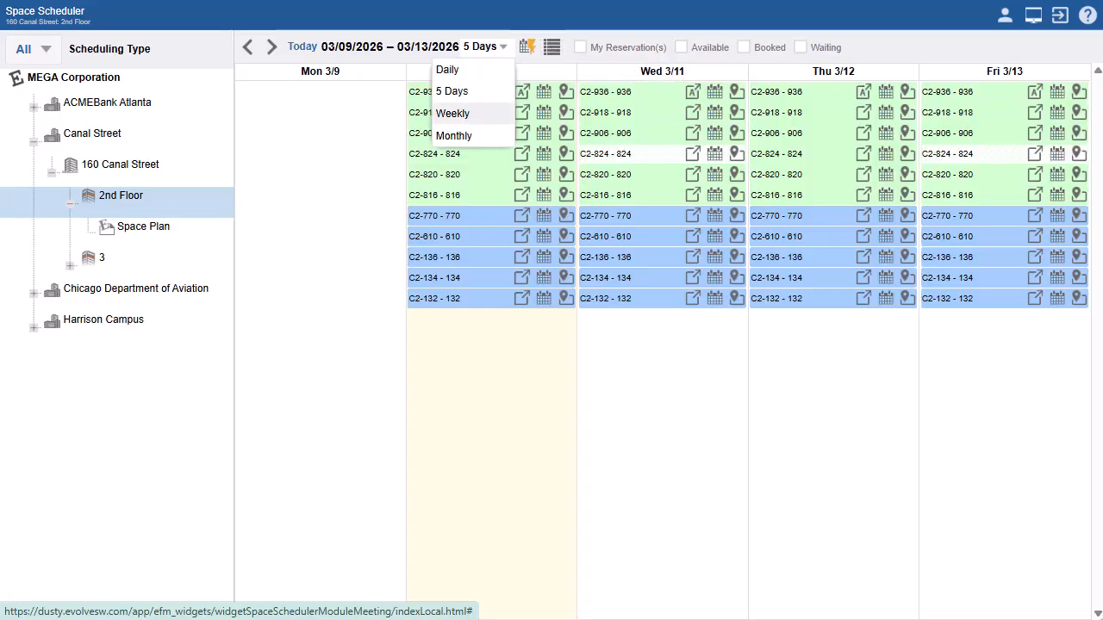
Step: Open the list of Meeting Space reservations and look through its columns, including Requester and Requested For
{"action": "left_click", "coordinate": [552, 48]}
{"action": "left_click", "coordinate": [724, 133]}
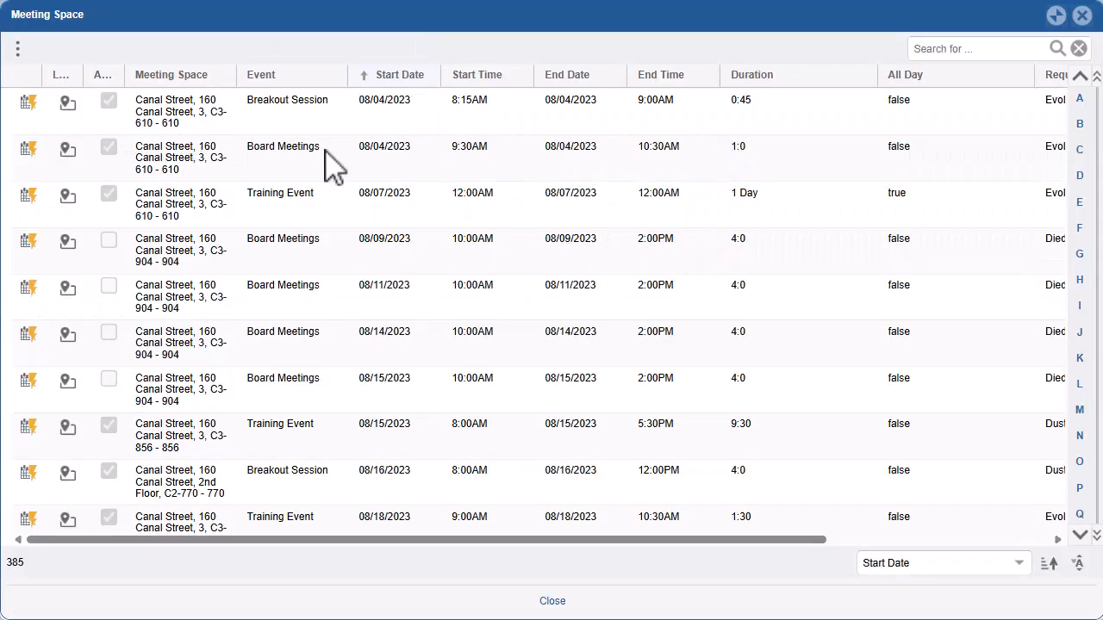
{"action": "left_click_drag", "start_coordinate": [529, 541], "coordinate": [788, 568]}
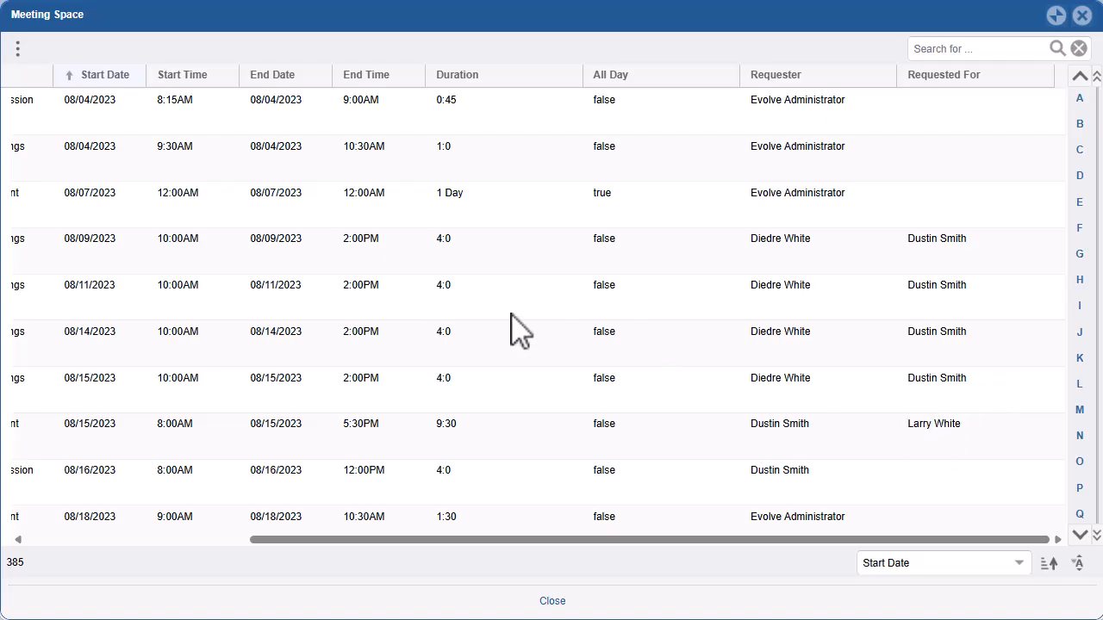
{"action": "scroll", "coordinate": [451, 298], "scroll_direction": "down", "scroll_amount": 4}
{"action": "scroll", "coordinate": [448, 302], "scroll_direction": "up", "scroll_amount": 4}
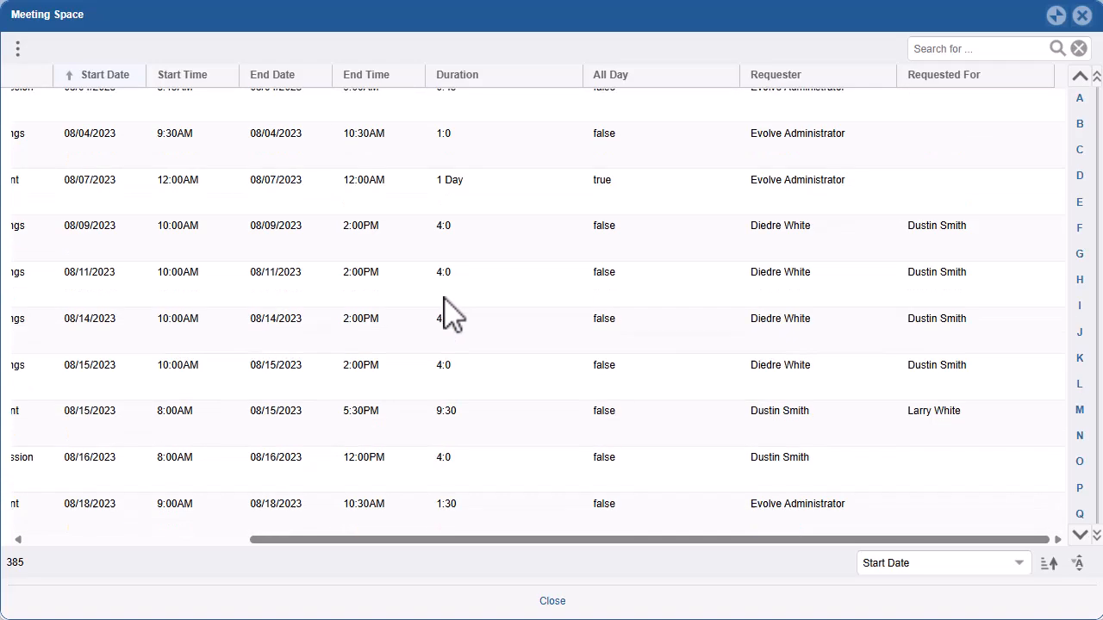
{"action": "scroll", "coordinate": [441, 293], "scroll_direction": "up", "scroll_amount": 1}
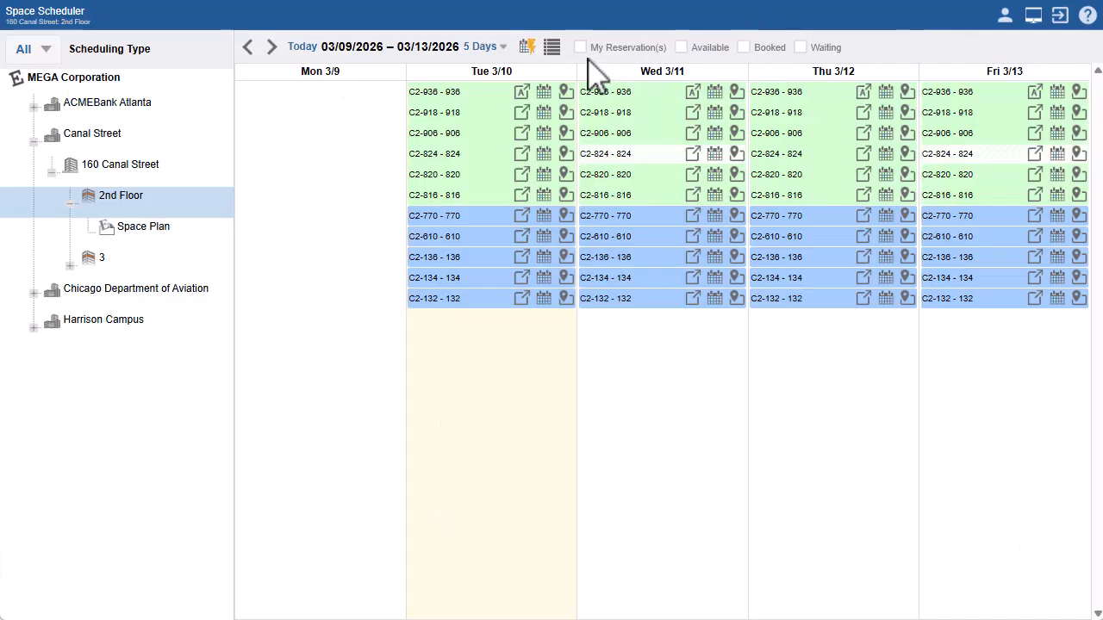
Step: Filter the 2nd Floor calendar in turn by My Reservation(s), Available and Booked, clearing each filter after viewing
{"action": "left_click", "coordinate": [581, 47]}
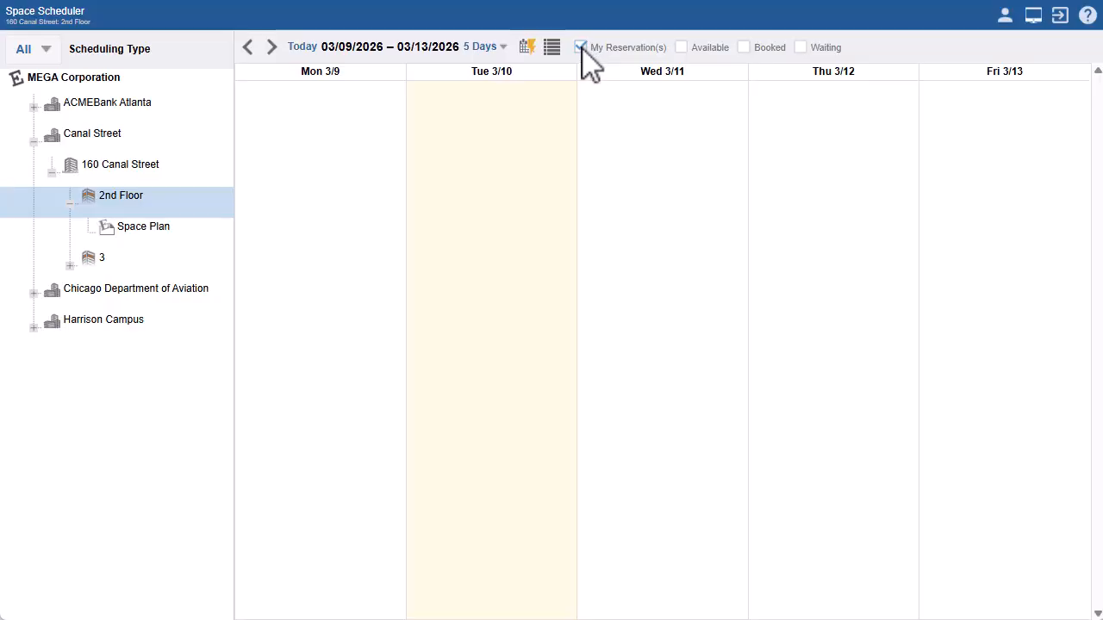
{"action": "left_click", "coordinate": [582, 47]}
{"action": "left_click", "coordinate": [683, 47]}
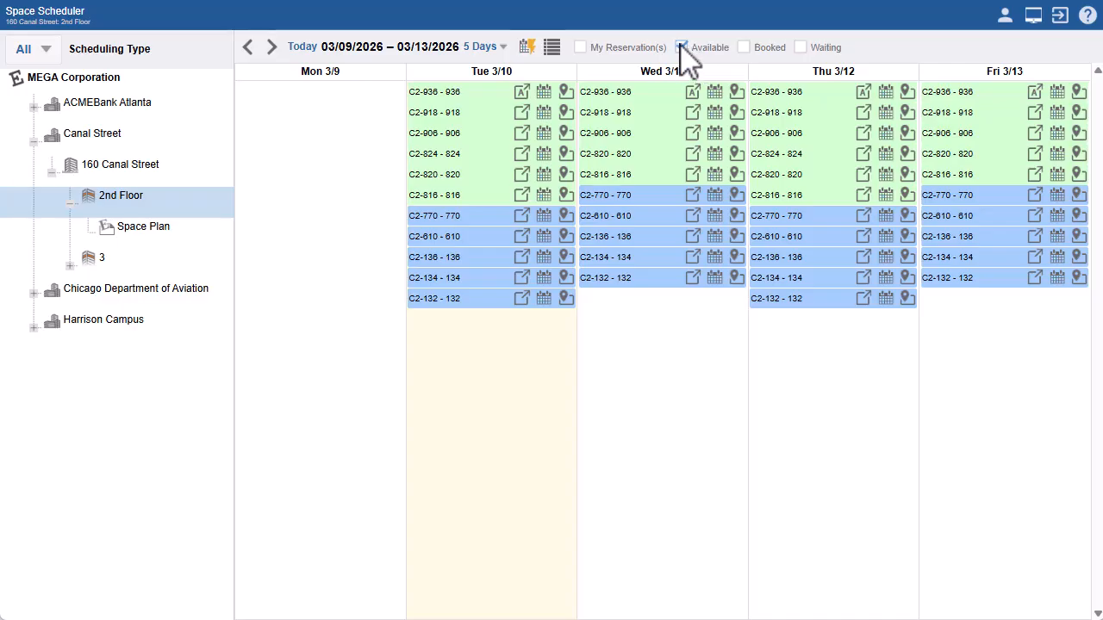
{"action": "left_click", "coordinate": [682, 48]}
{"action": "left_click", "coordinate": [744, 48]}
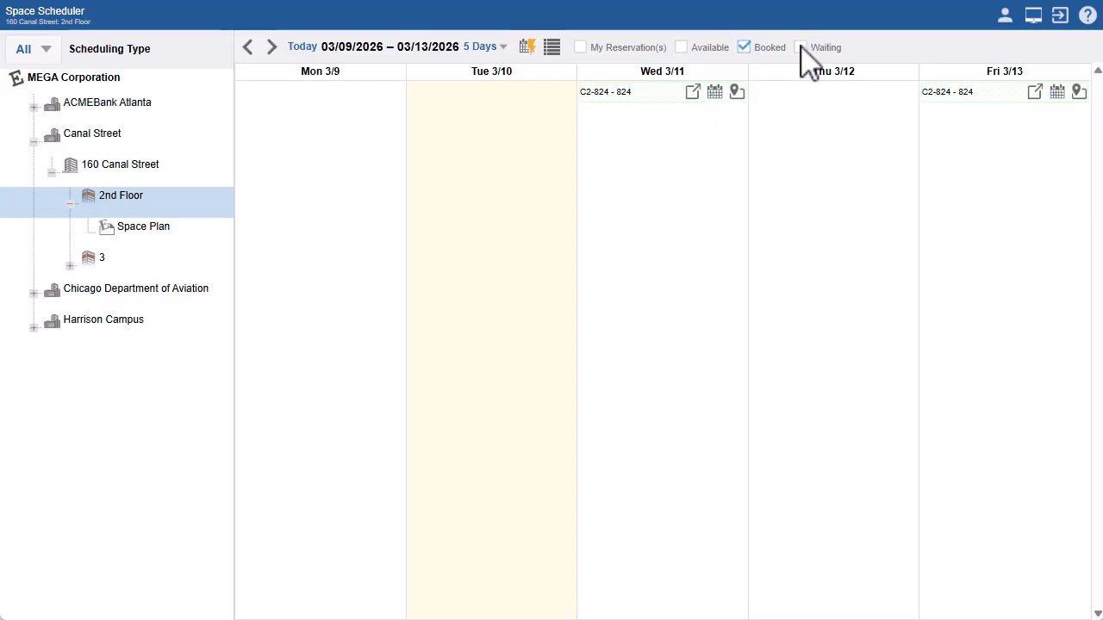
{"action": "left_click", "coordinate": [741, 47]}
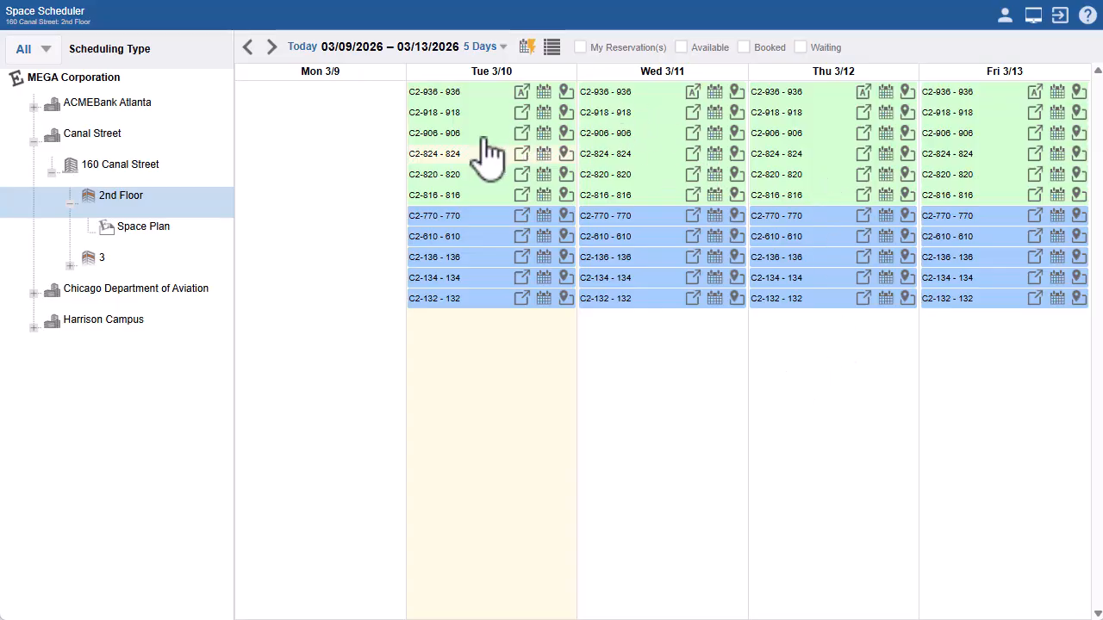
Step: View the location of space C2-918 on the floor plan, then close the location view
{"action": "left_click", "coordinate": [565, 113]}
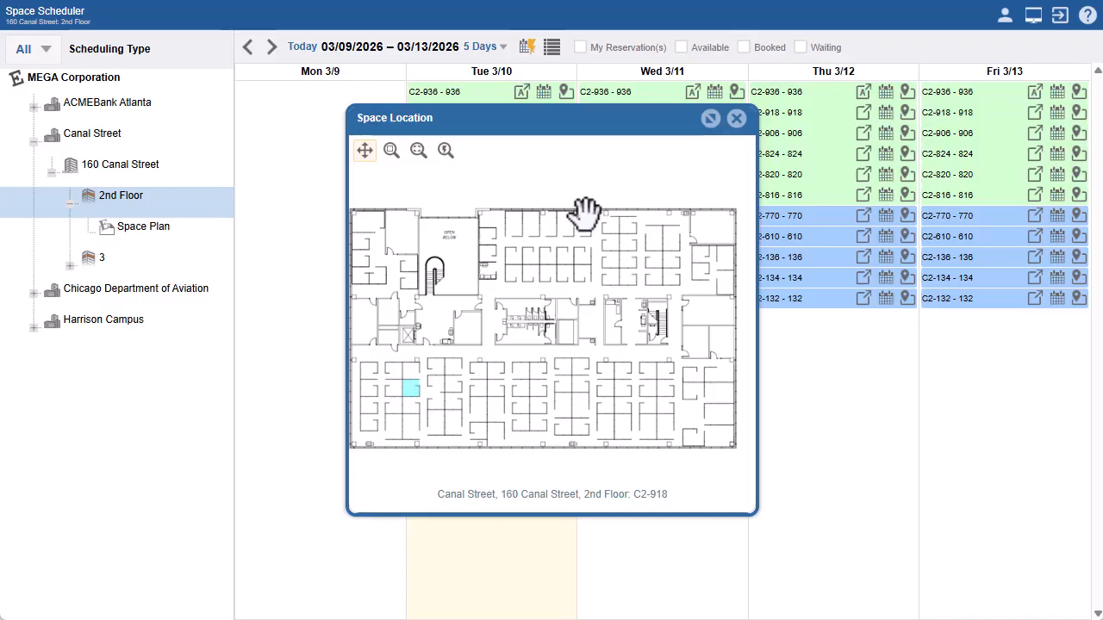
{"action": "left_click", "coordinate": [736, 118]}
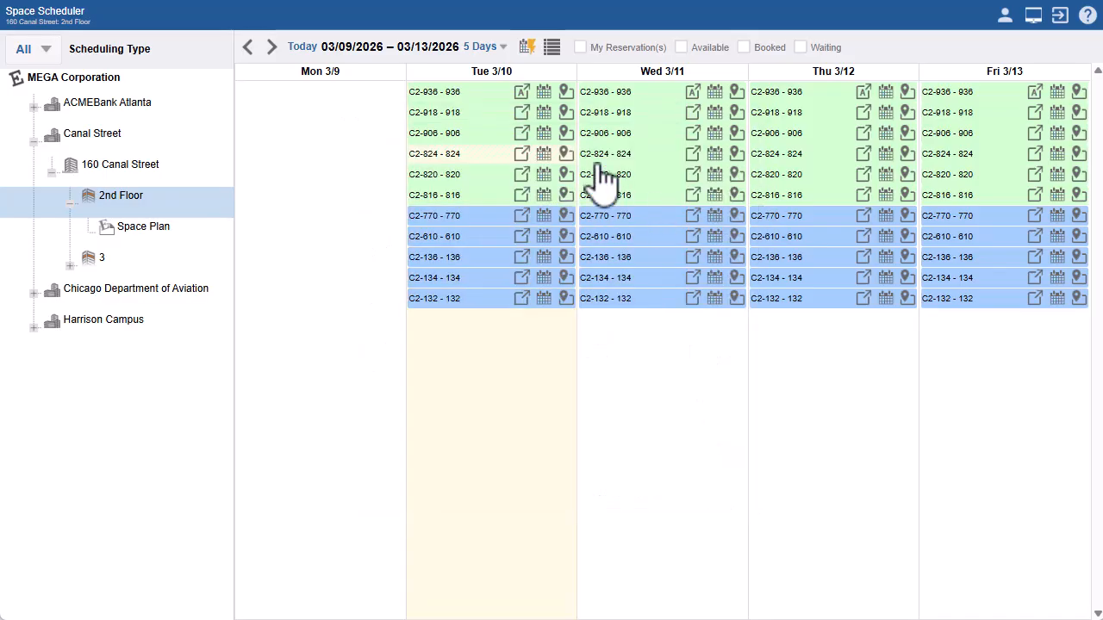
Step: Open the schedule of space C2-906 and set it to the Monthly view
{"action": "left_click", "coordinate": [544, 135]}
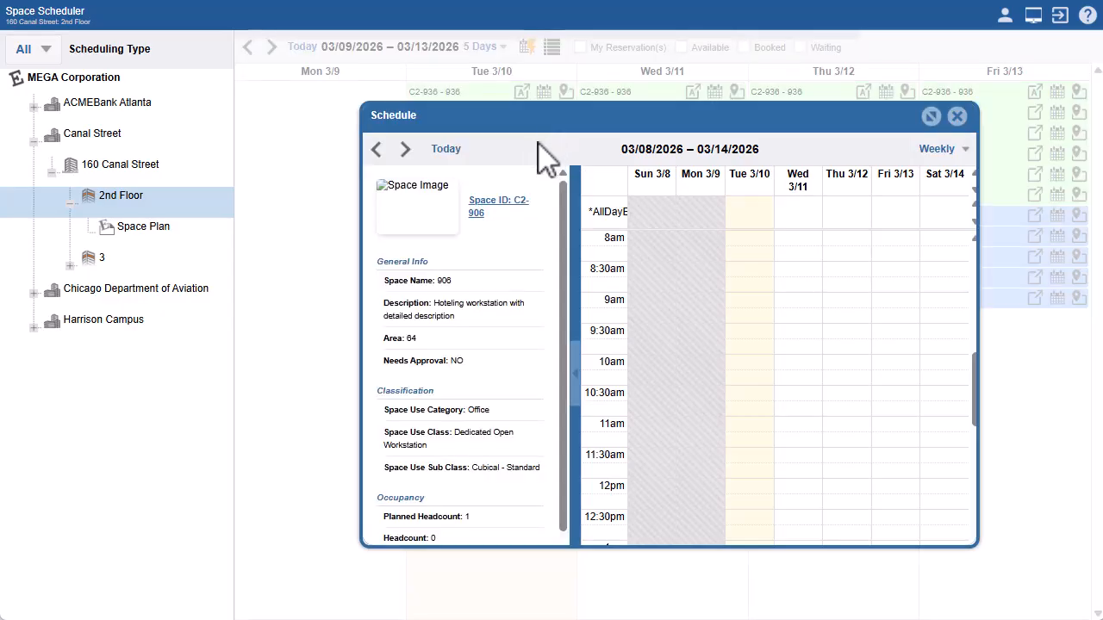
{"action": "left_click", "coordinate": [964, 155]}
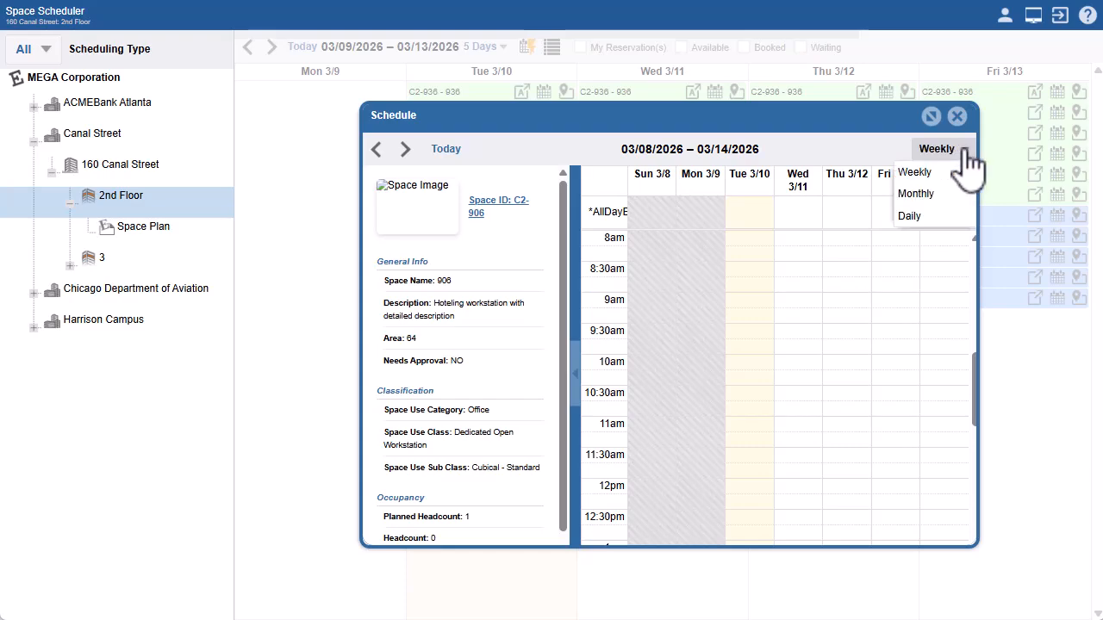
{"action": "left_click", "coordinate": [916, 193]}
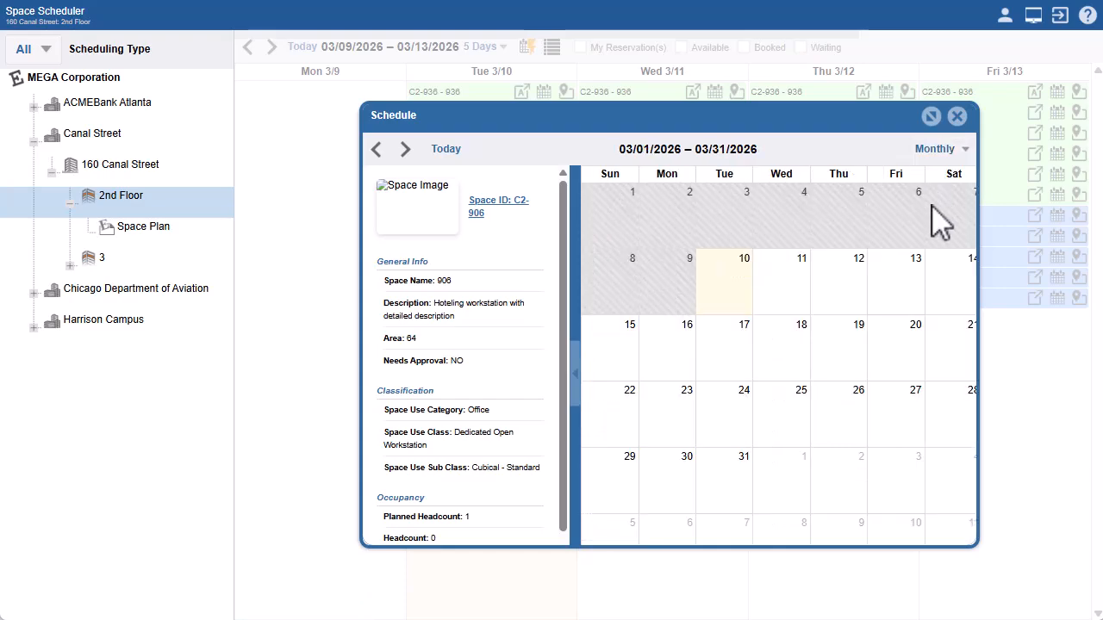
Step: Start a booking of C2-906 for 03/16/2026 with the event Conference and the description "multiday booking"
{"action": "left_click", "coordinate": [673, 365]}
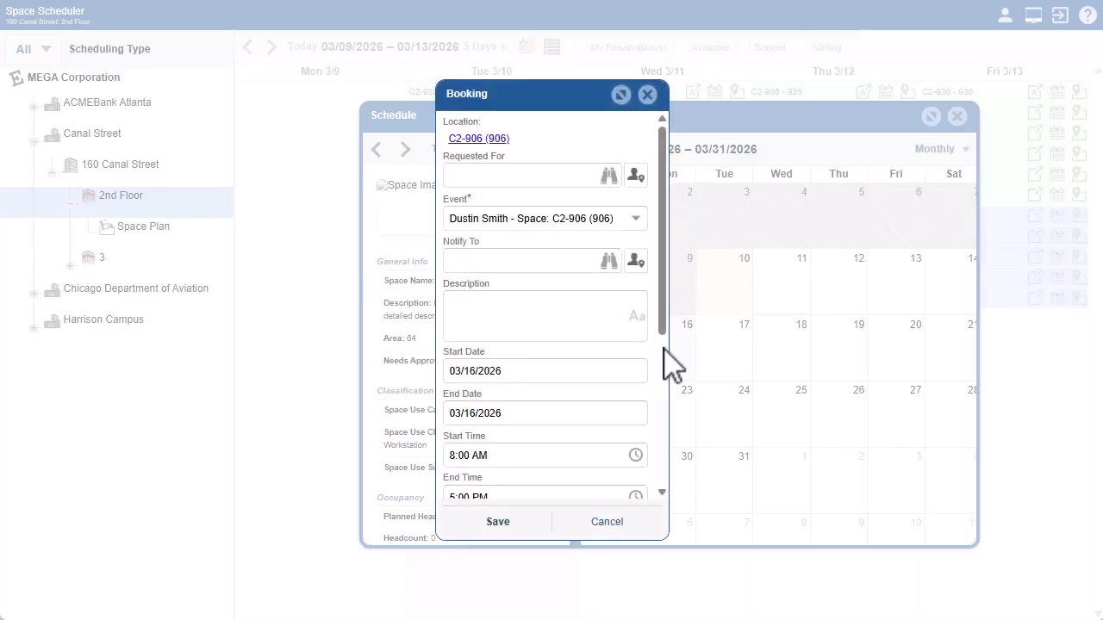
{"action": "left_click", "coordinate": [635, 219]}
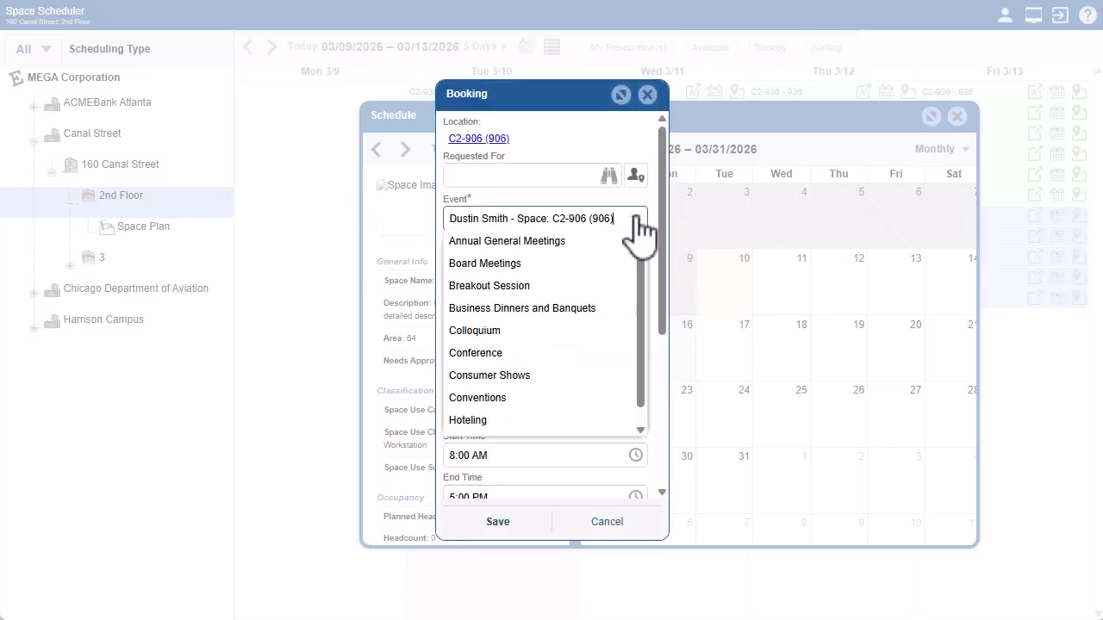
{"action": "left_click", "coordinate": [507, 352]}
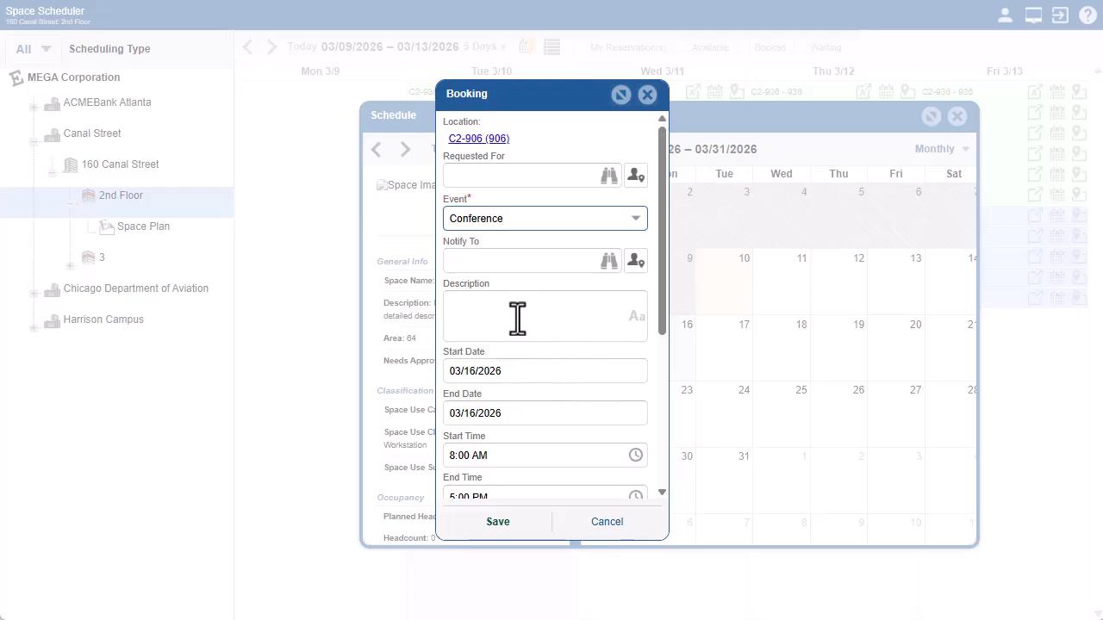
{"action": "left_click", "coordinate": [469, 304]}
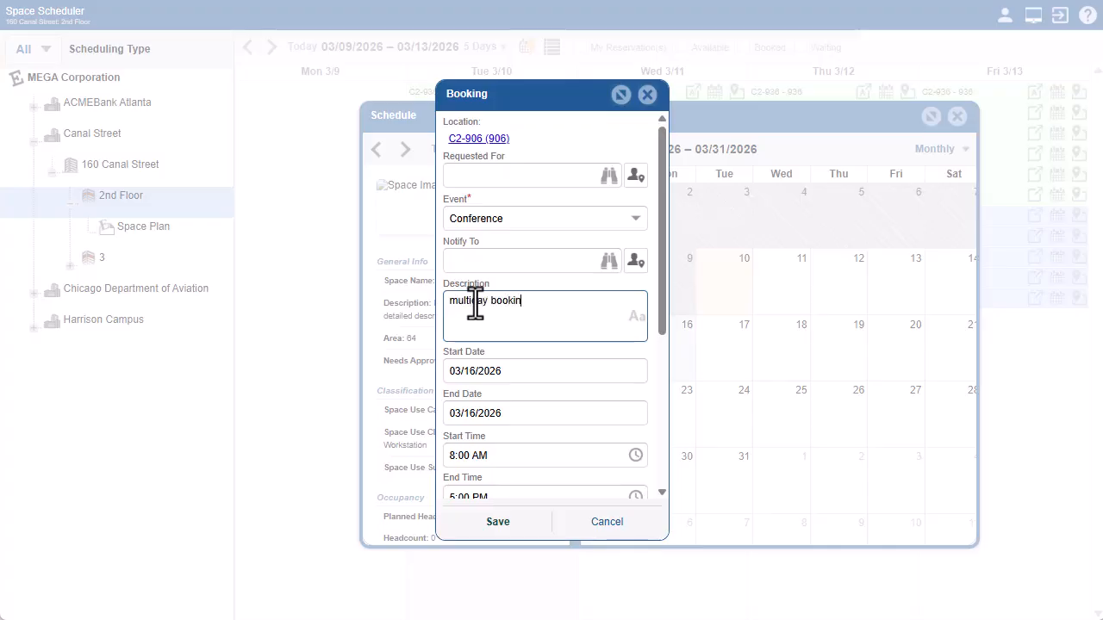
{"action": "scroll", "coordinate": [532, 407], "scroll_direction": "down", "scroll_amount": 3}
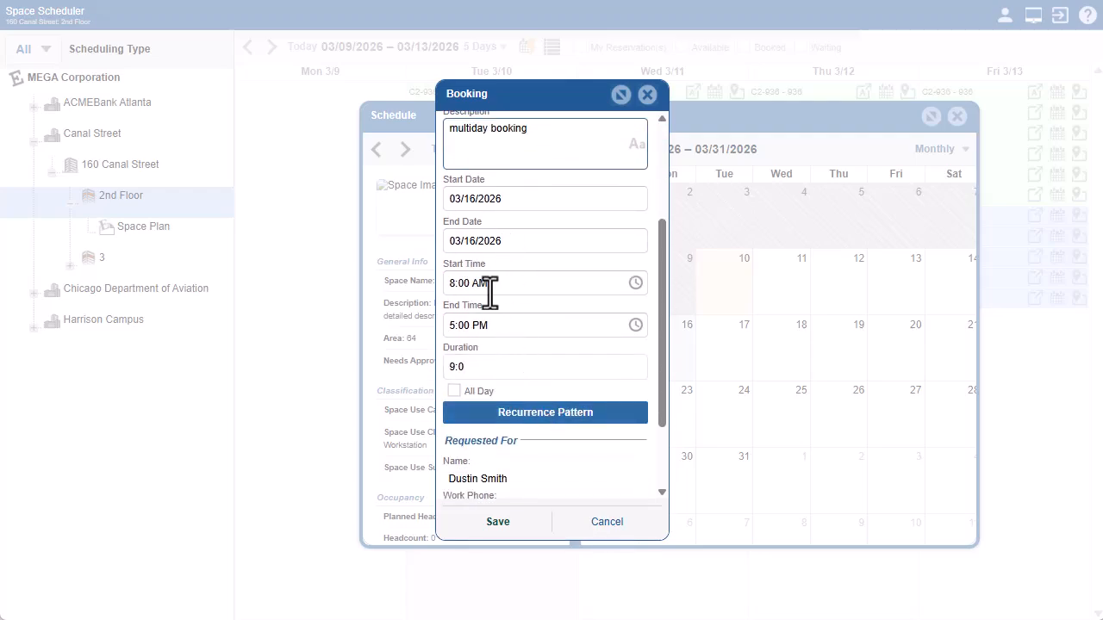
Step: Give the booking a Weekly recurrence pattern, every 1 week on Monday, Wednesday and Friday
{"action": "left_click", "coordinate": [526, 415]}
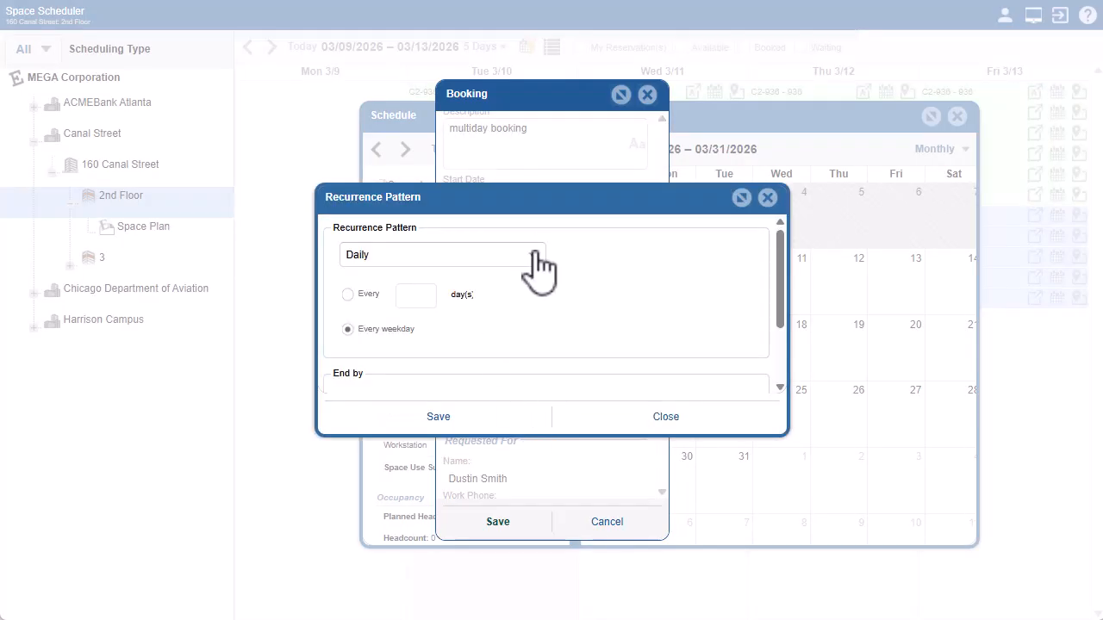
{"action": "left_click", "coordinate": [536, 259]}
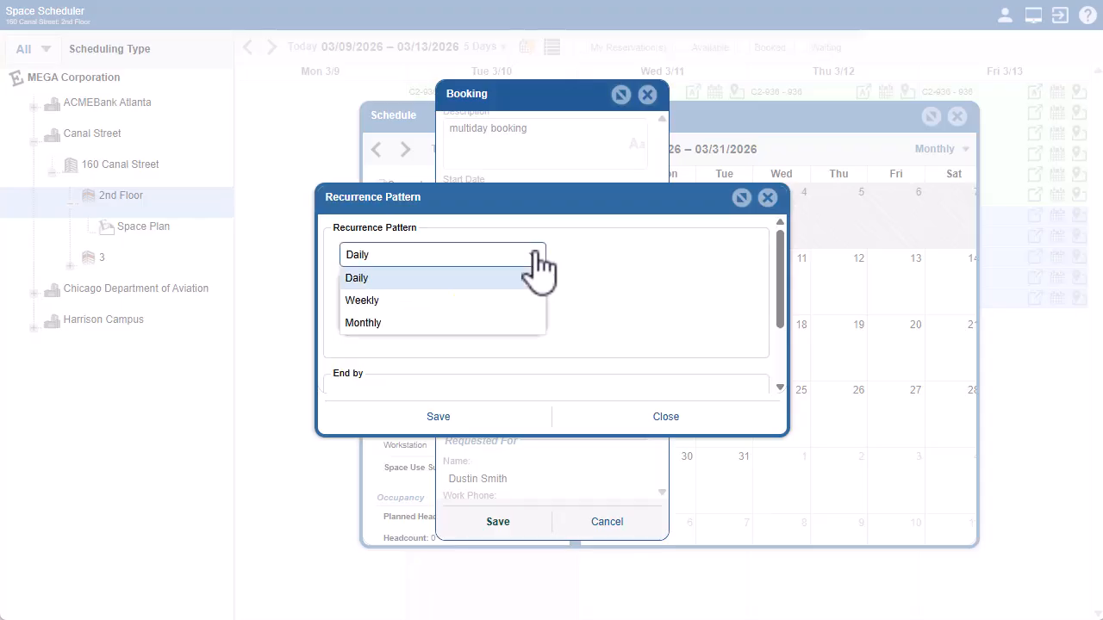
{"action": "left_click", "coordinate": [438, 300]}
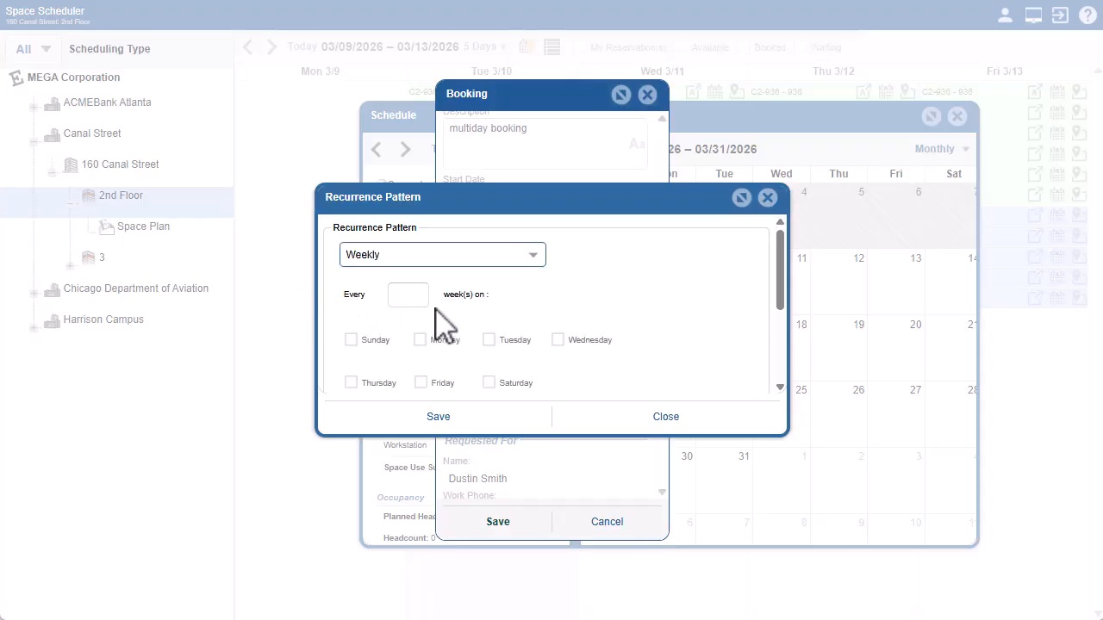
{"action": "left_click", "coordinate": [409, 296]}
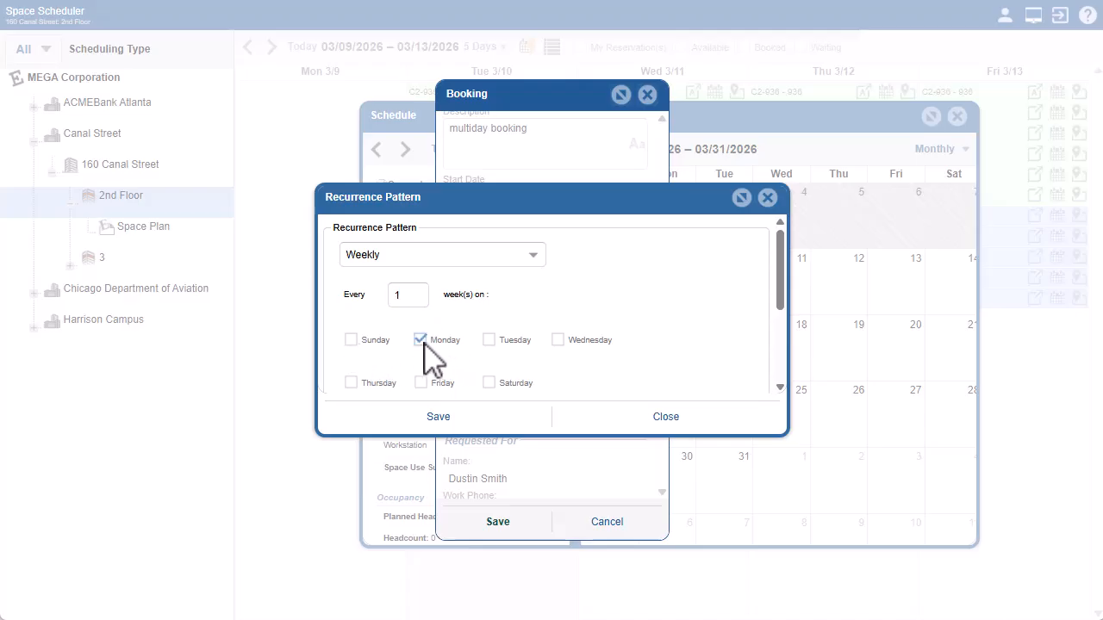
{"action": "left_click", "coordinate": [559, 341]}
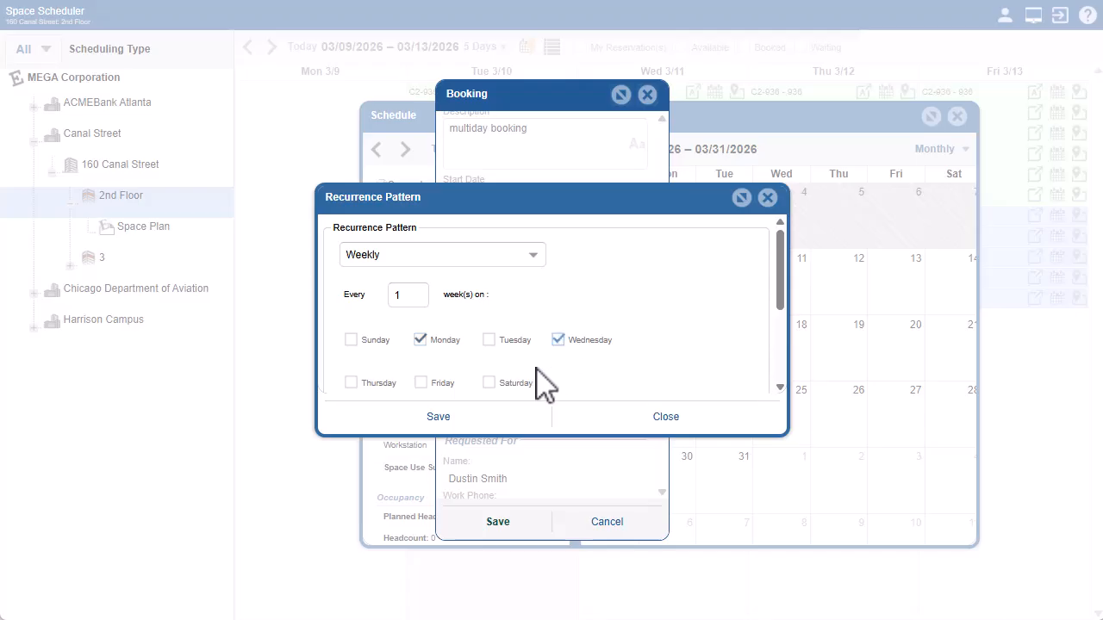
{"action": "left_click", "coordinate": [423, 383]}
Step: Set the recurrence to end by 03/20/2026, then save the pattern and the booking
{"action": "scroll", "coordinate": [648, 374], "scroll_direction": "down", "scroll_amount": 2}
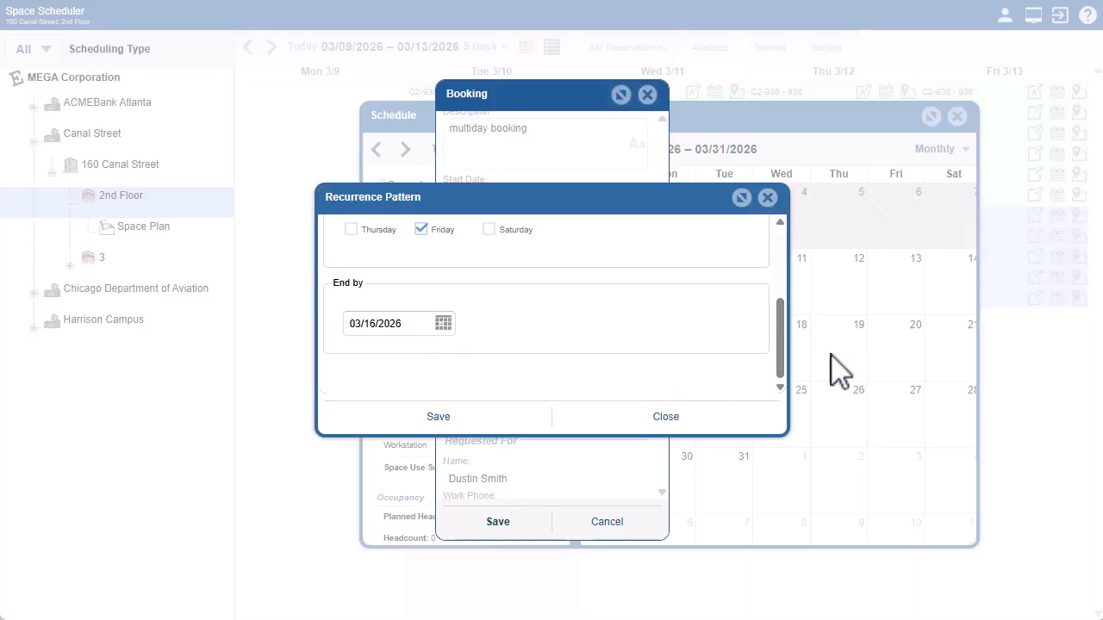
{"action": "left_click", "coordinate": [443, 323]}
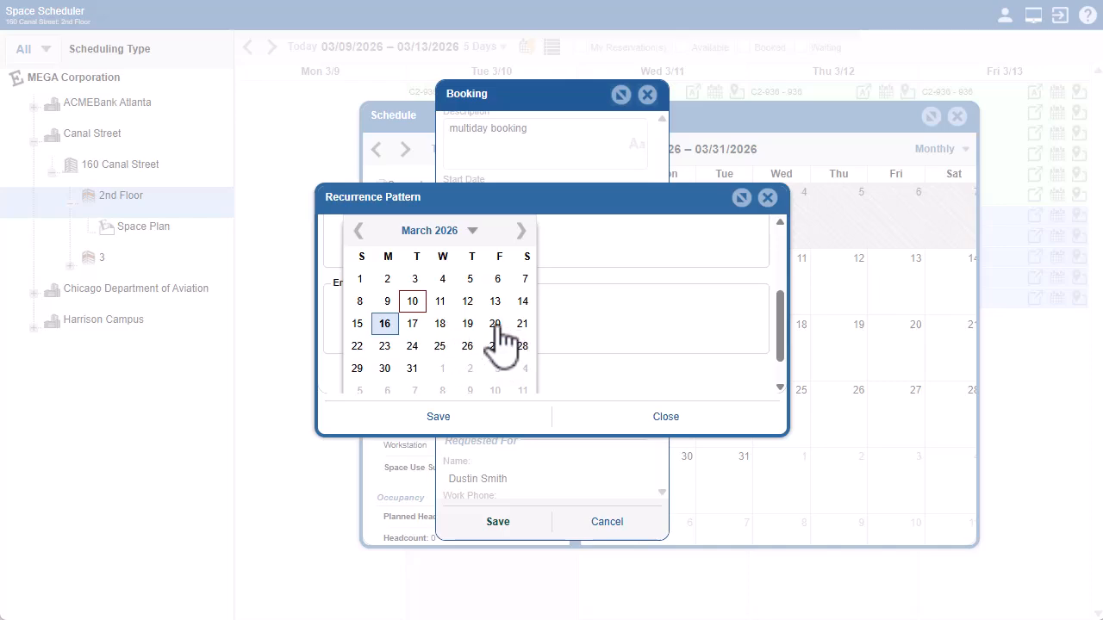
{"action": "left_click", "coordinate": [494, 324]}
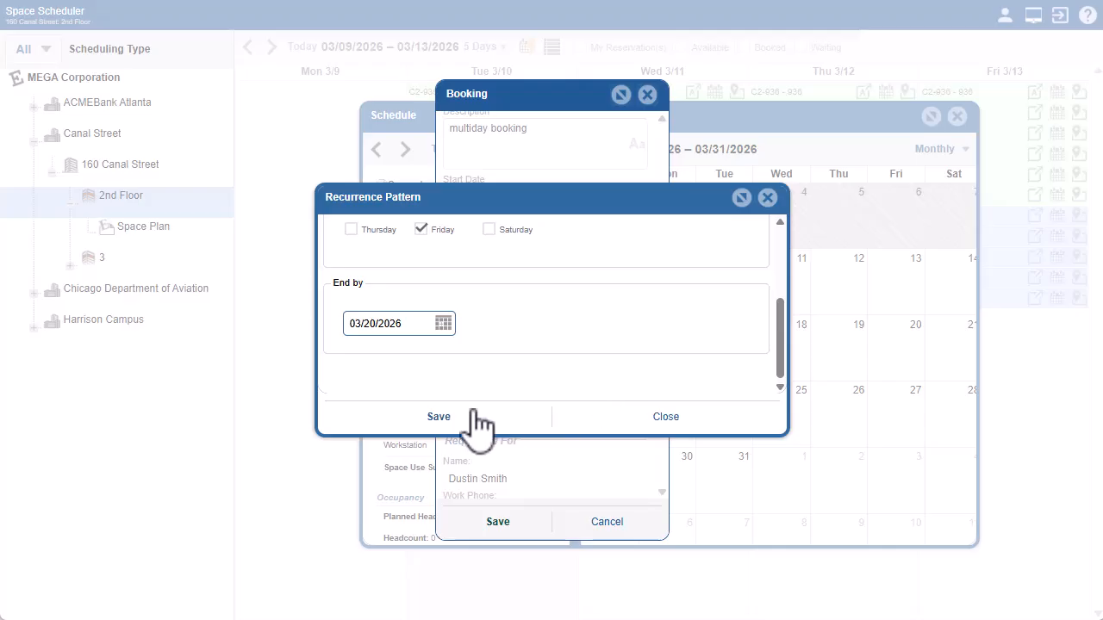
{"action": "left_click", "coordinate": [438, 418]}
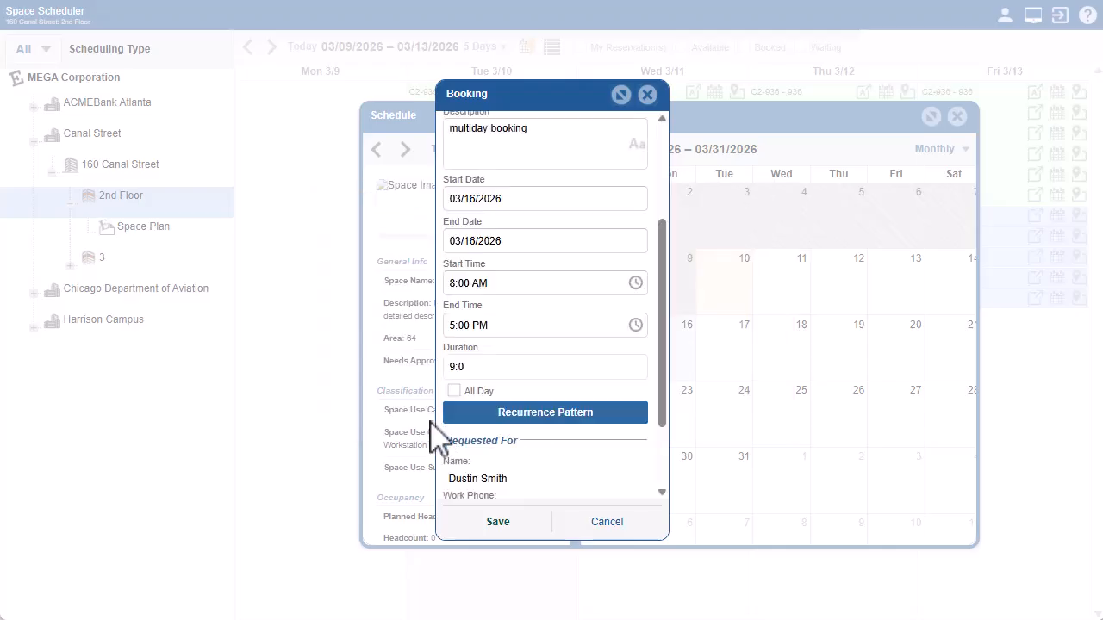
{"action": "left_click", "coordinate": [505, 523]}
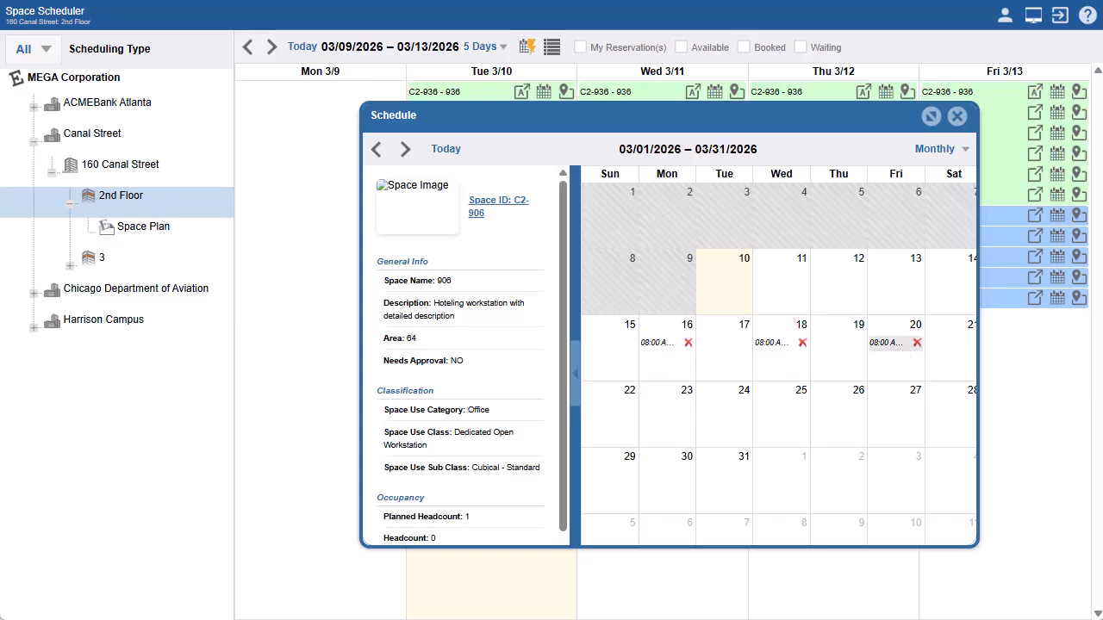
{"action": "mouse_move", "coordinate": [907, 353]}
{"action": "mouse_move", "coordinate": [653, 350]}
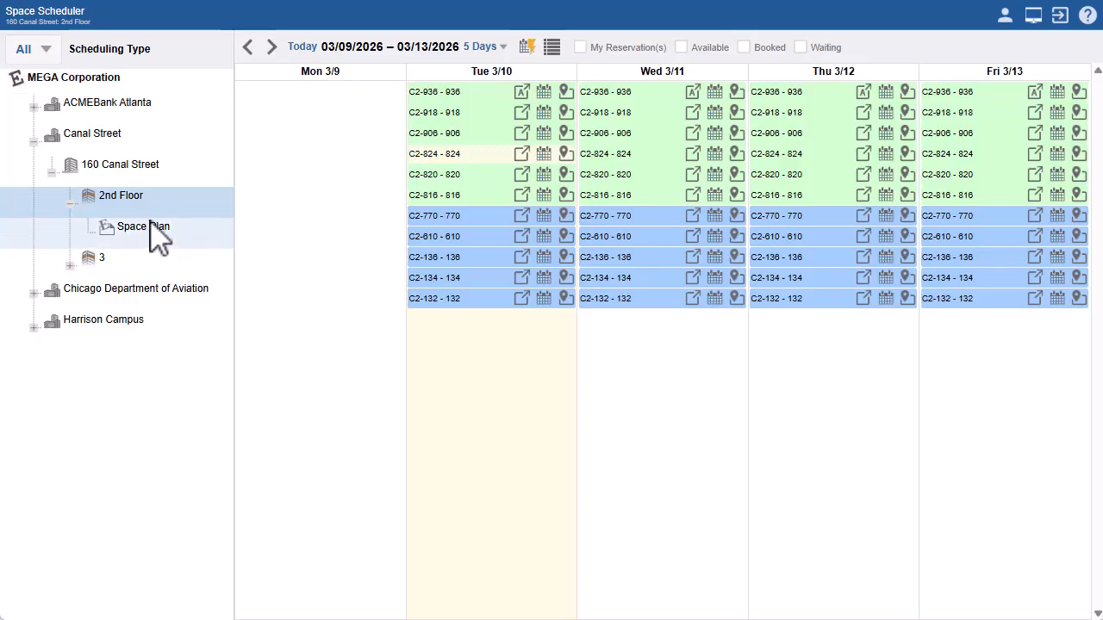
Step: Show the 2nd Floor Space Plan and open the schedule of meeting space C2-610 from the drawing
{"action": "left_click", "coordinate": [158, 245]}
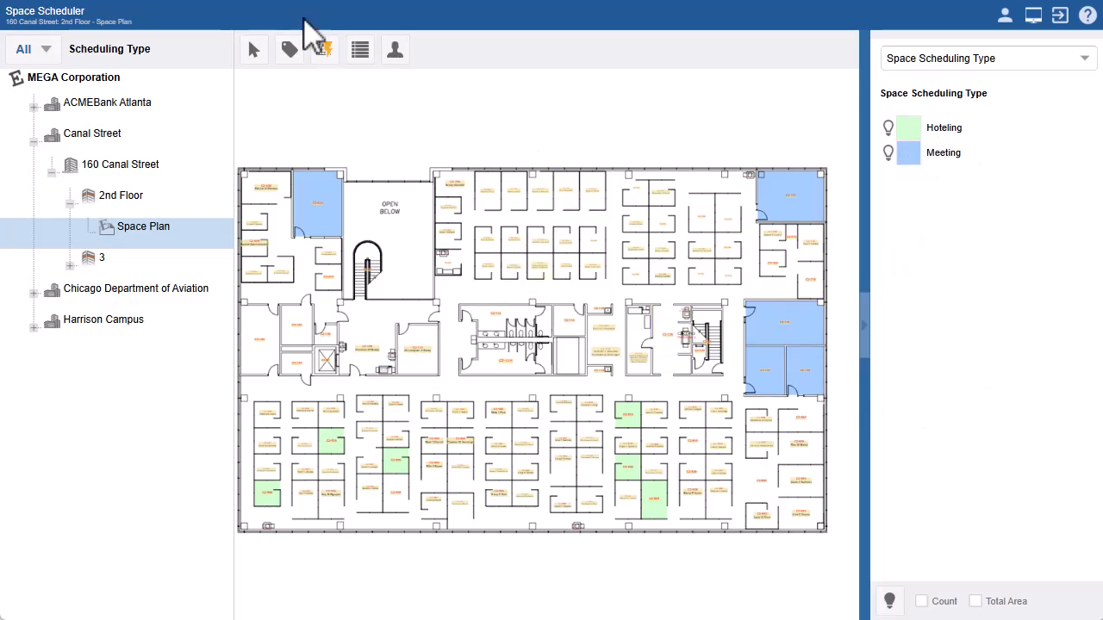
{"action": "left_click", "coordinate": [325, 222]}
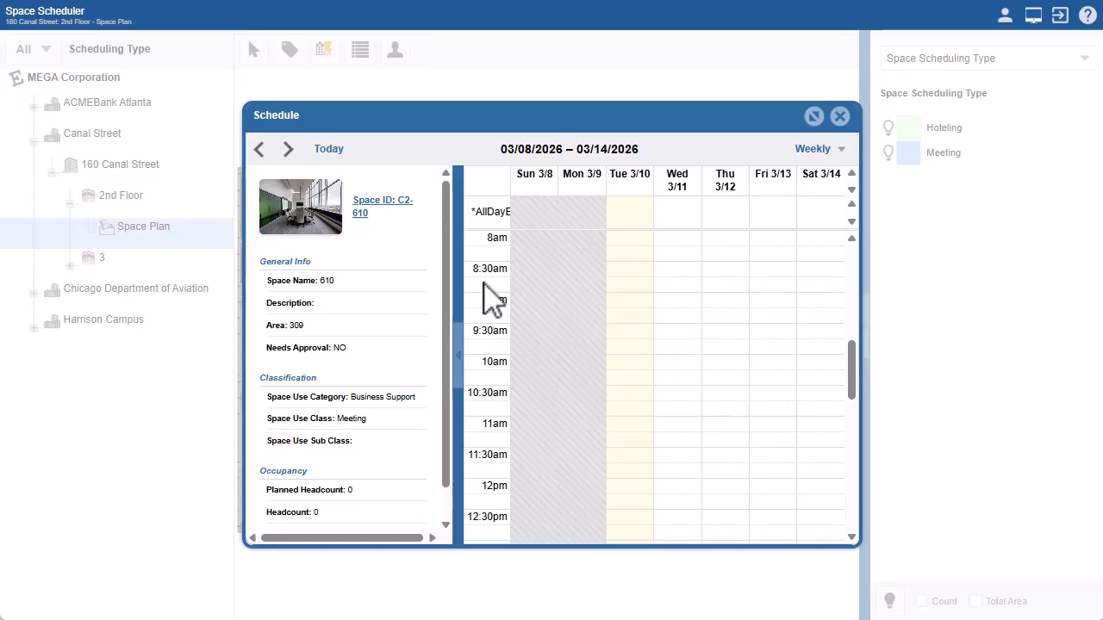
Step: Switch the schedule of C2-610 to the Monthly view and start a booking on 03/24/2026
{"action": "left_click", "coordinate": [846, 162]}
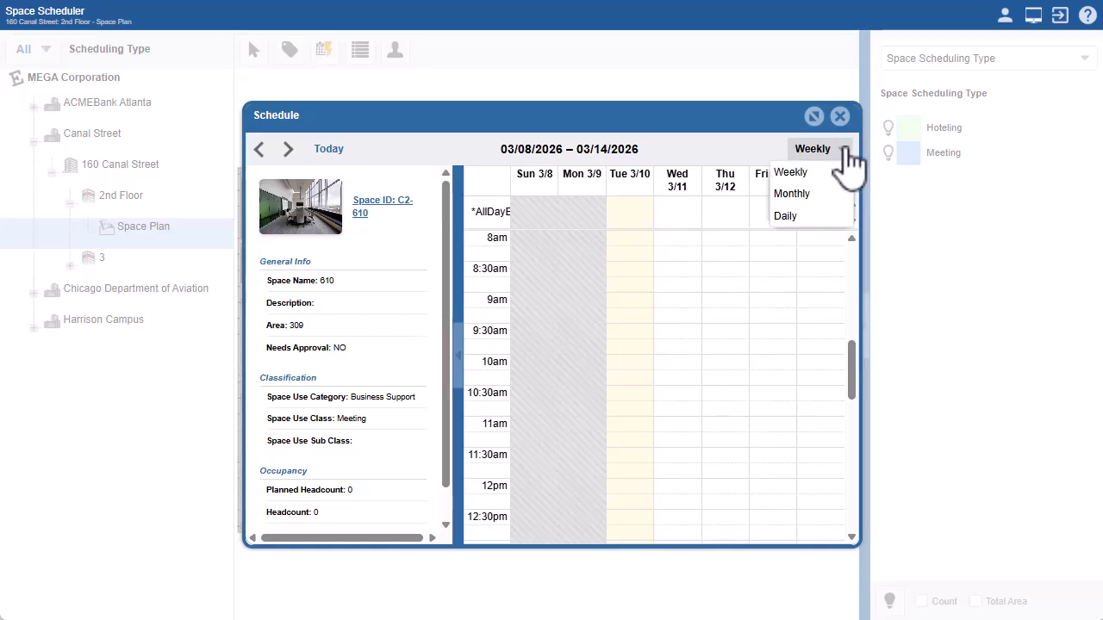
{"action": "left_click", "coordinate": [791, 194]}
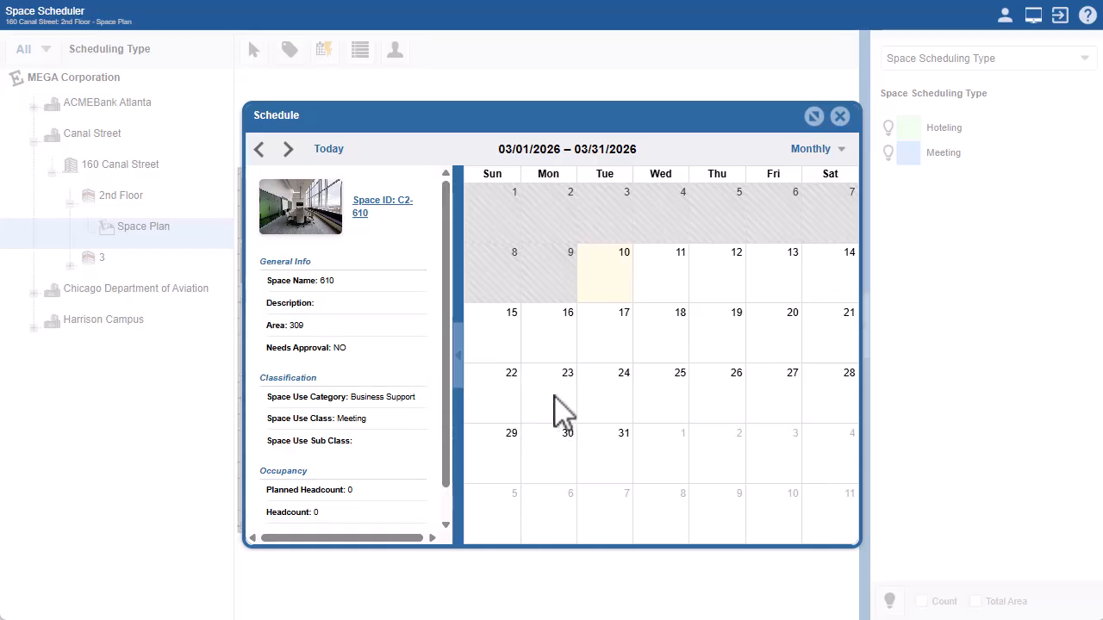
{"action": "left_click", "coordinate": [603, 392]}
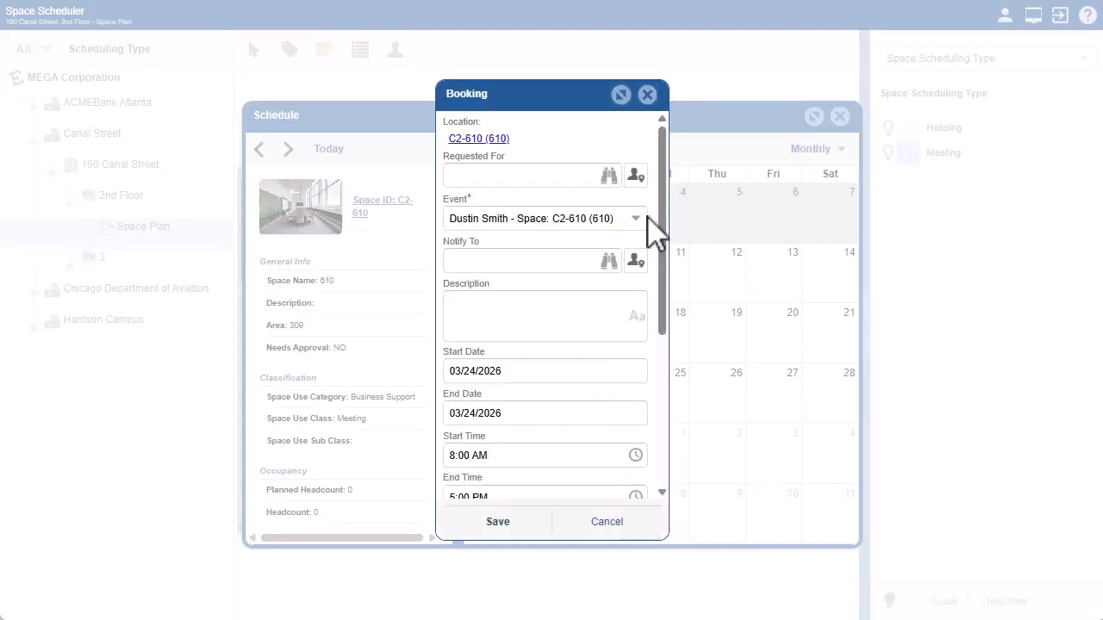
Step: Set the event of the C2-610 booking to Board Meetings, leave the description empty, and save the booking
{"action": "left_click", "coordinate": [637, 217]}
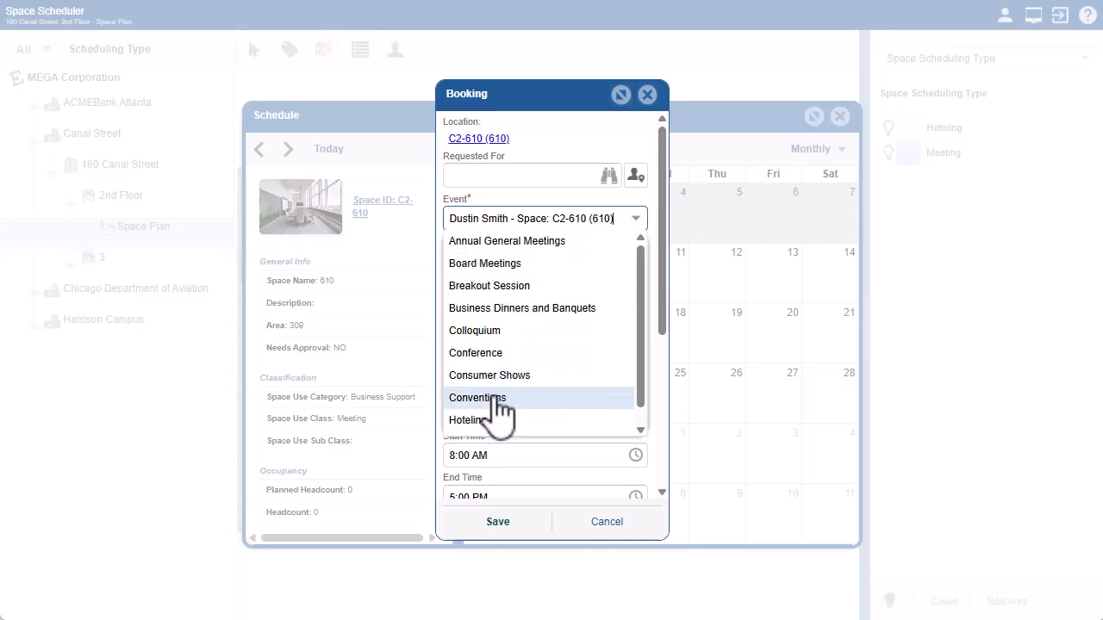
{"action": "left_click", "coordinate": [487, 260]}
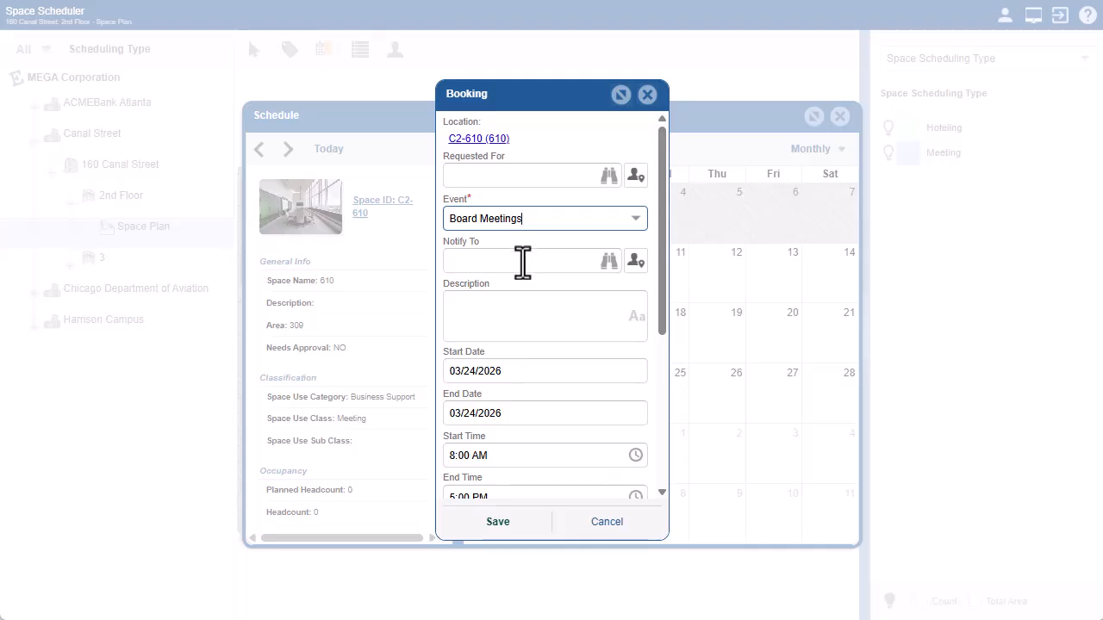
{"action": "left_click", "coordinate": [491, 298]}
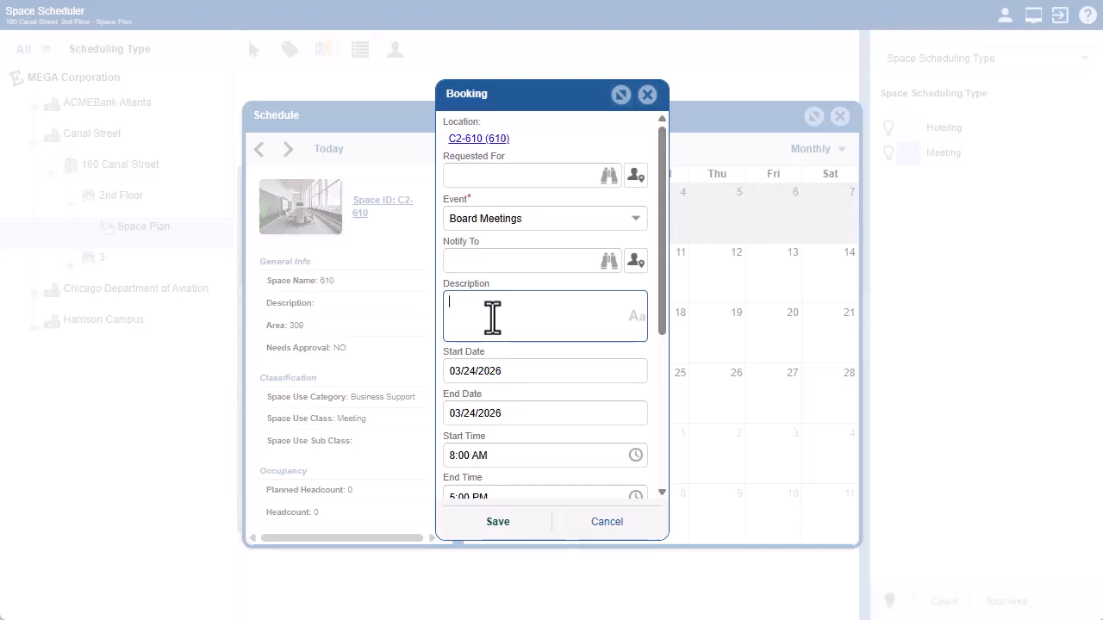
{"action": "scroll", "coordinate": [495, 314], "scroll_direction": "down", "scroll_amount": 5}
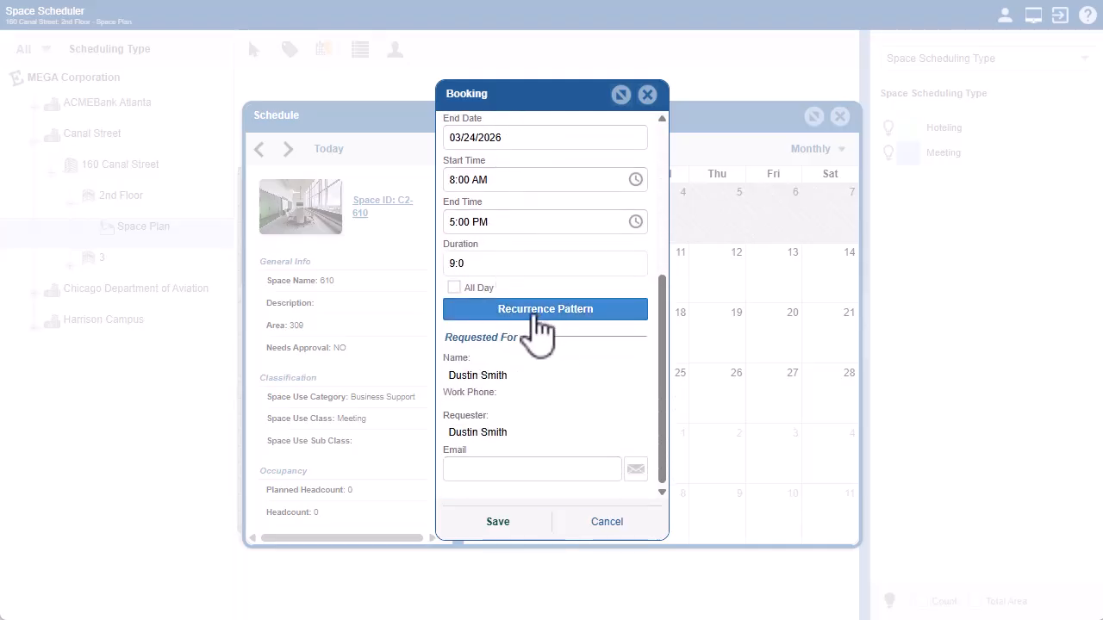
{"action": "left_click", "coordinate": [506, 523]}
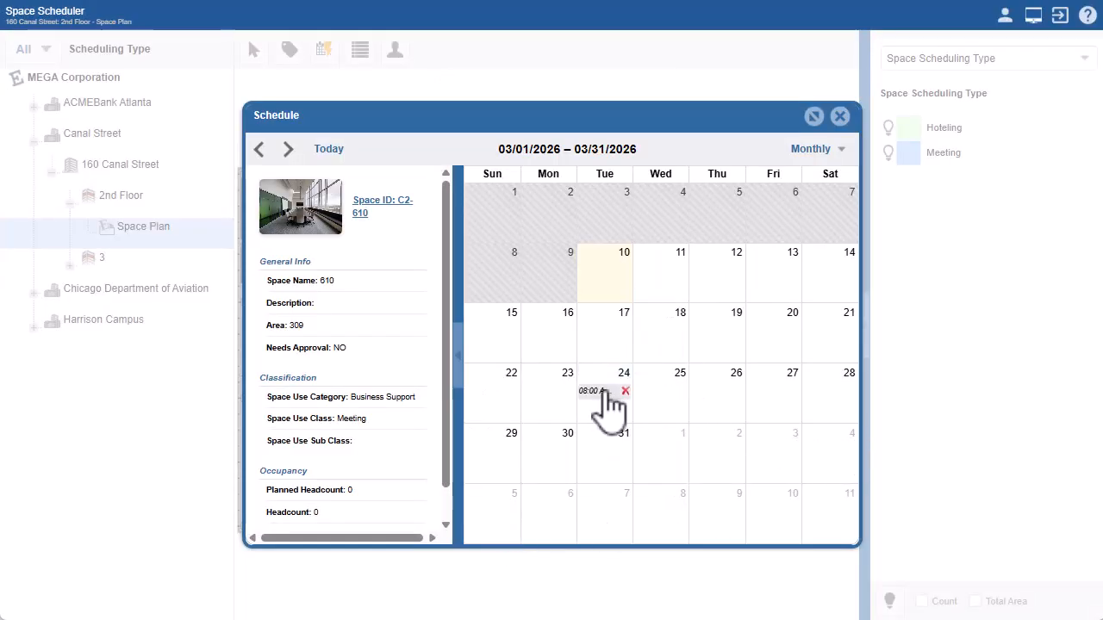
{"action": "mouse_move", "coordinate": [606, 407]}
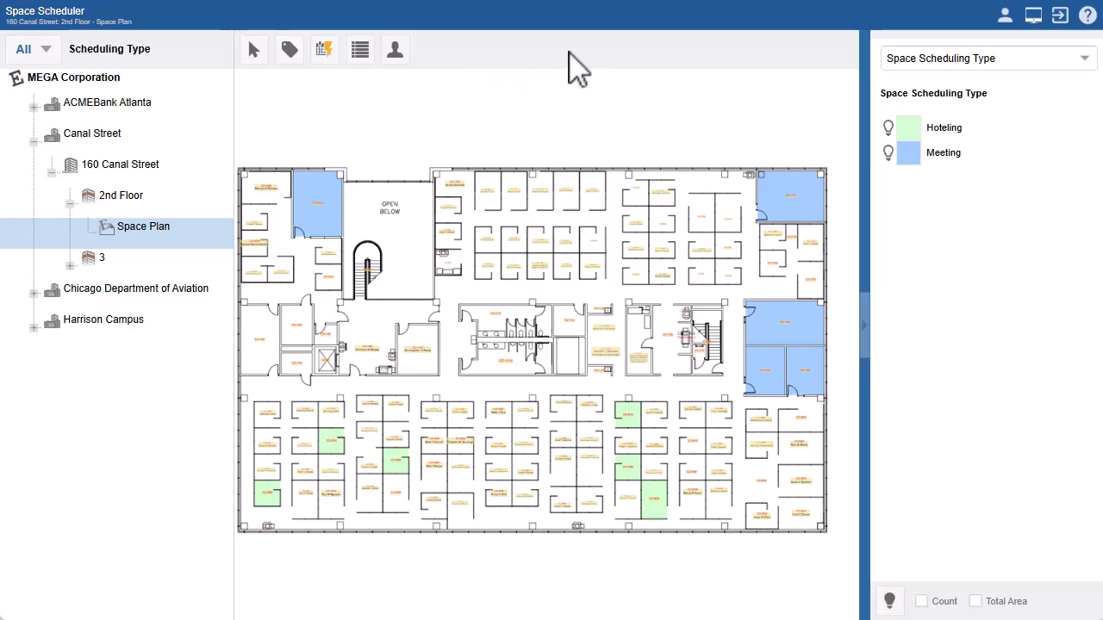
Step: Show the selection, pan and zoom options available for the 2nd Floor Space Plan drawing
{"action": "left_click", "coordinate": [254, 54]}
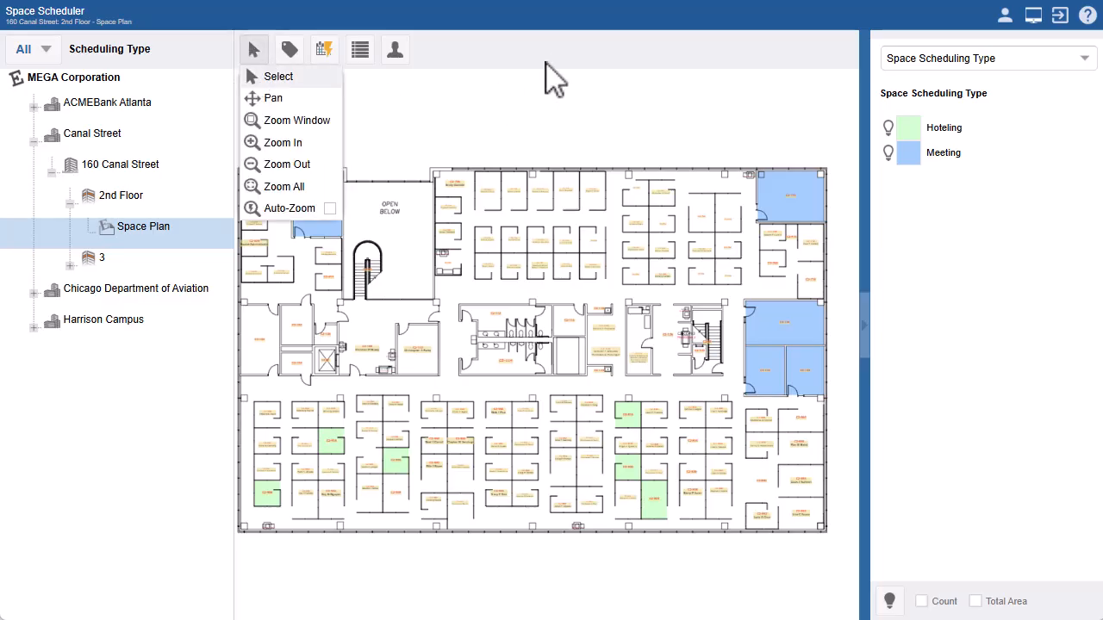